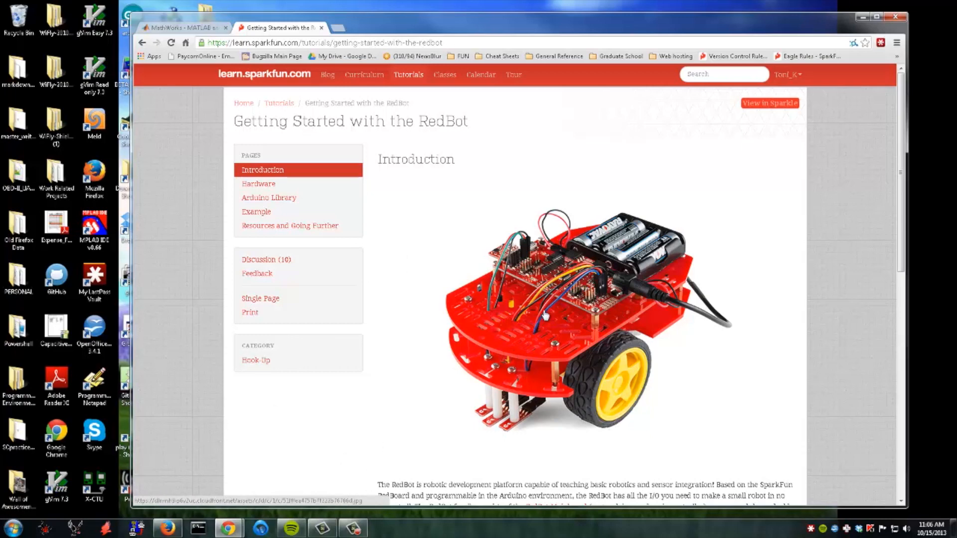
Show the MathWorks homepage in the browser, then minimize it to reveal the desktop.
{"action": "left_click", "coordinate": [210, 28]}
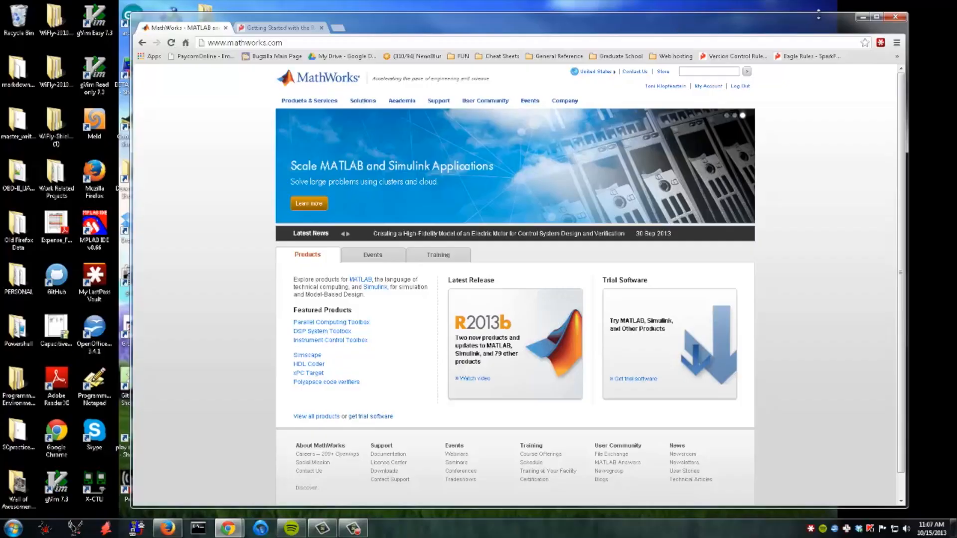
{"action": "left_click", "coordinate": [863, 20]}
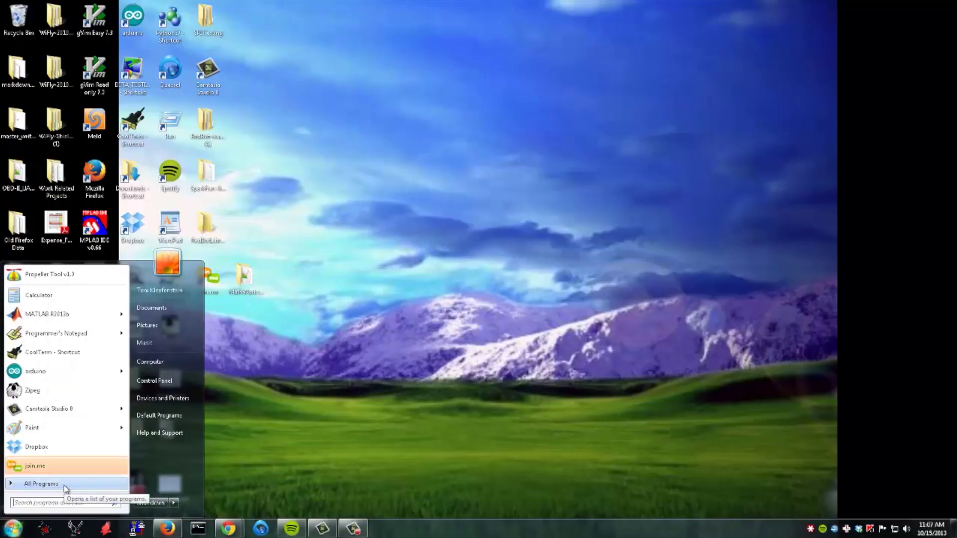
Launch MATLAB R2013b from Start > All Programs and run the simulink command.
{"action": "left_click", "coordinate": [63, 486]}
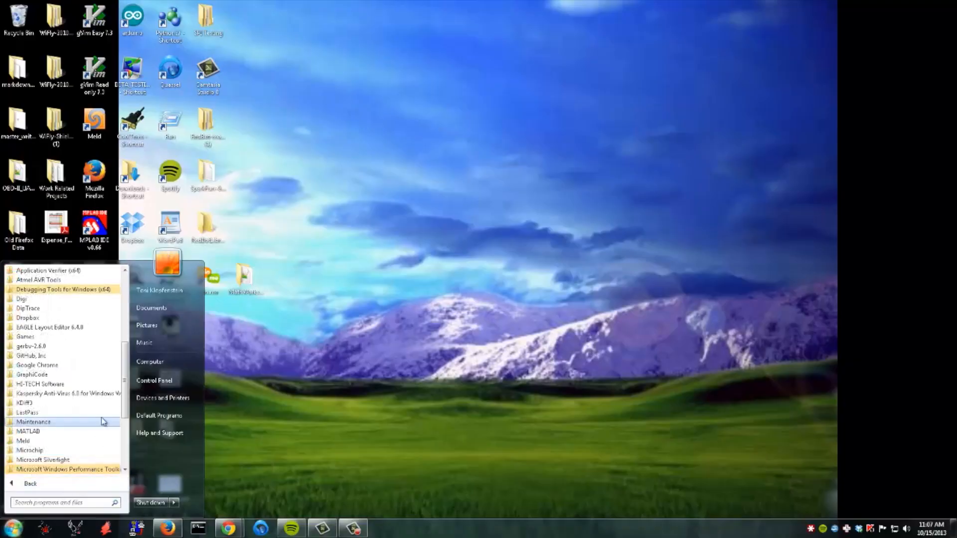
{"action": "scroll", "coordinate": [103, 422], "scroll_direction": "down", "scroll_amount": 1}
{"action": "left_click", "coordinate": [34, 403]}
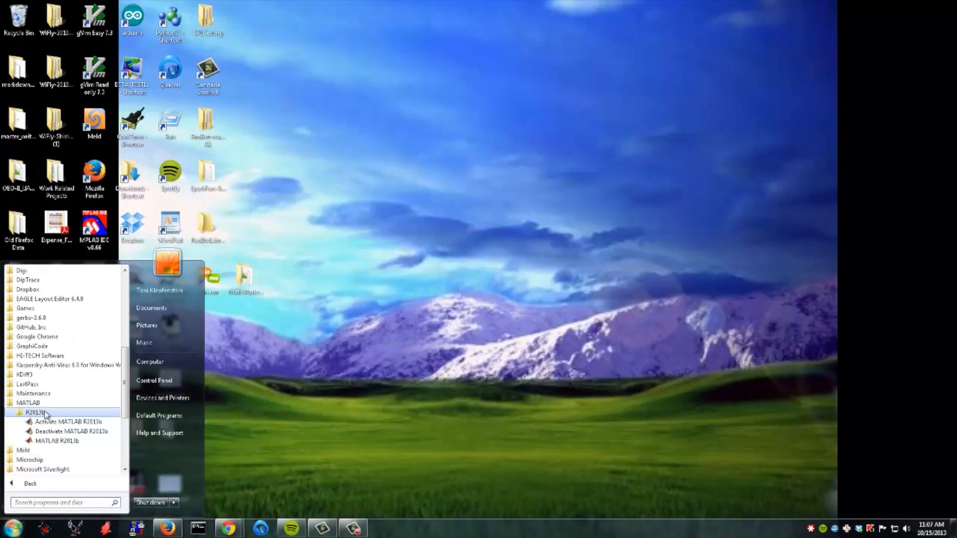
{"action": "left_click", "coordinate": [57, 441]}
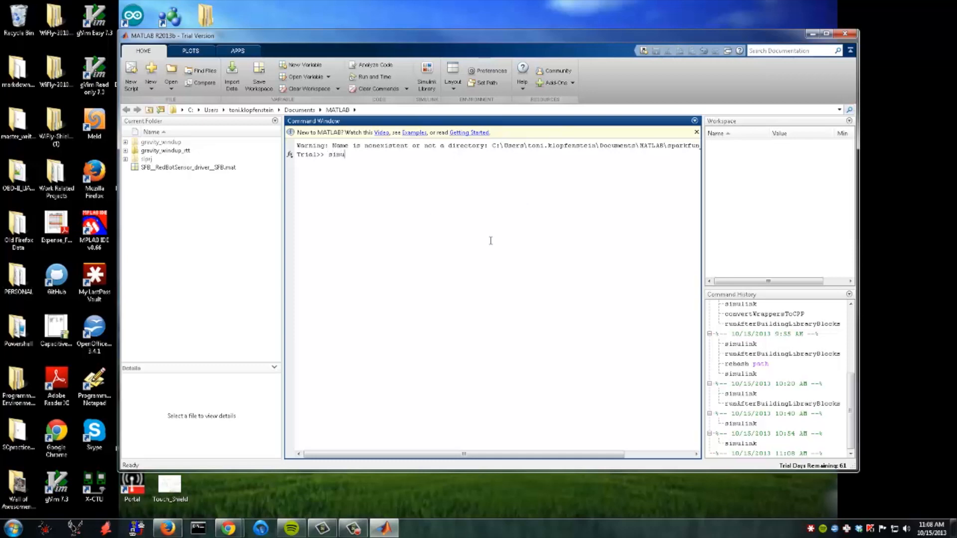
{"action": "key", "text": "Return"}
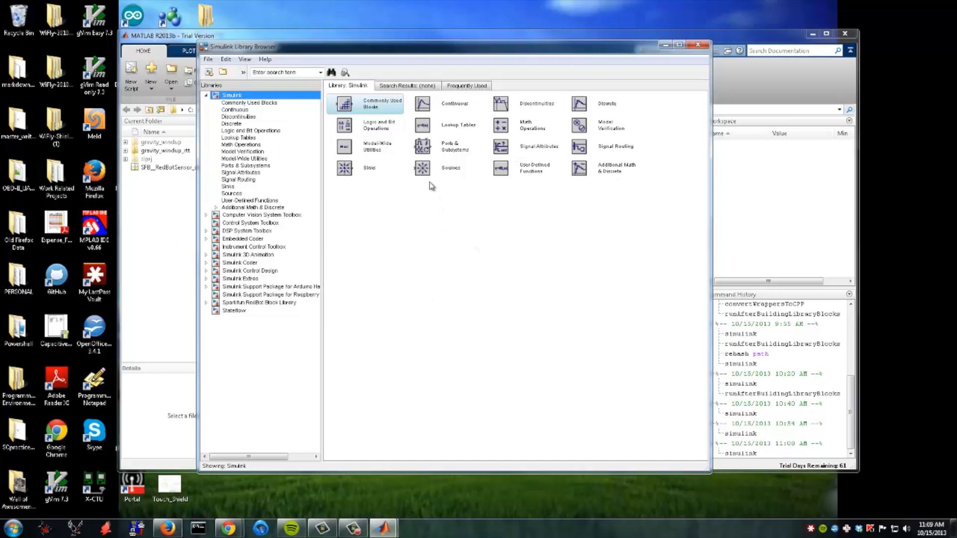
Browse the library tree to the Arduino support package's Common blocks.
{"action": "left_click", "coordinate": [207, 97]}
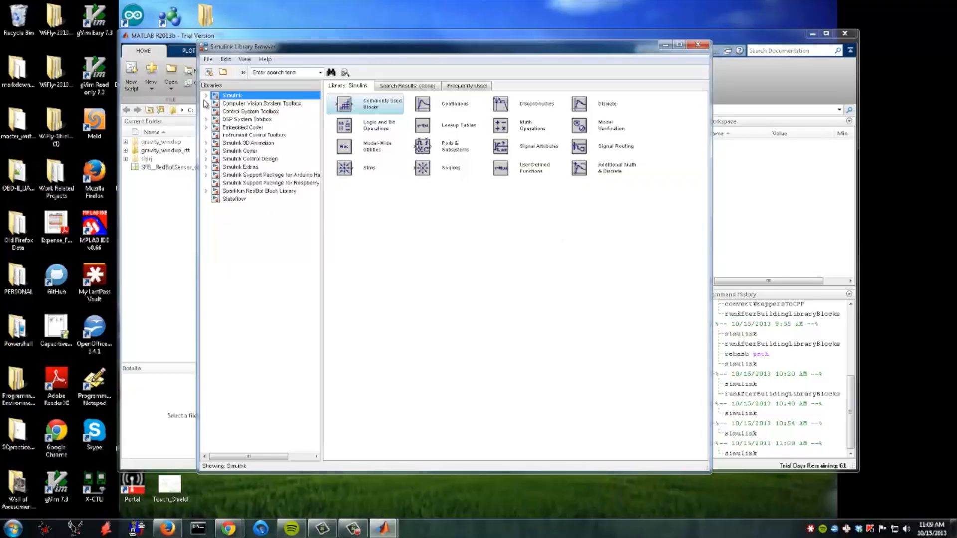
{"action": "left_click", "coordinate": [207, 105]}
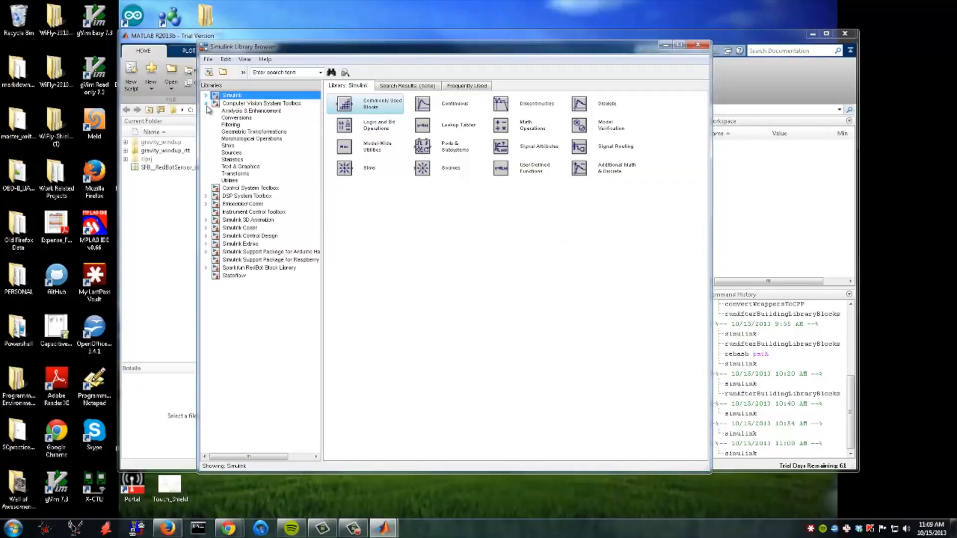
{"action": "left_click", "coordinate": [208, 105]}
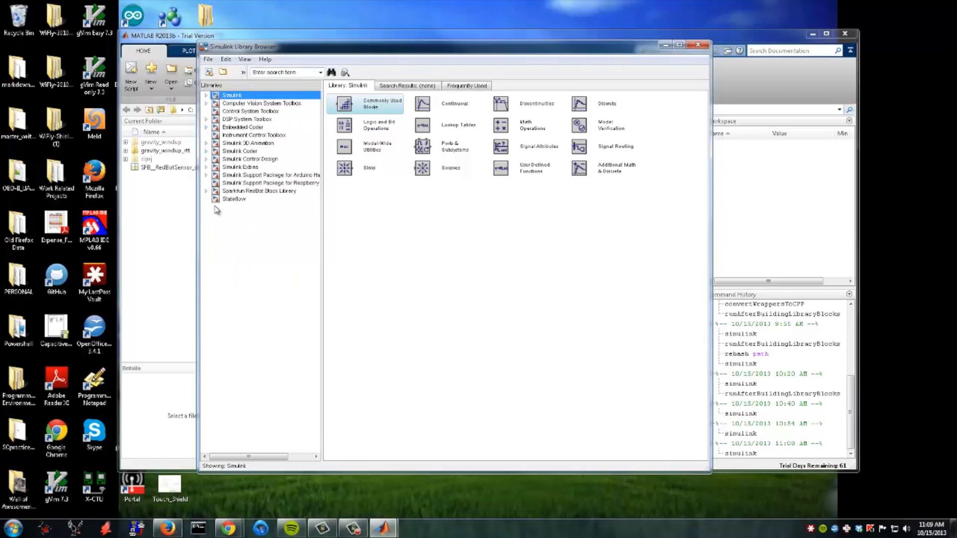
{"action": "left_click", "coordinate": [207, 176]}
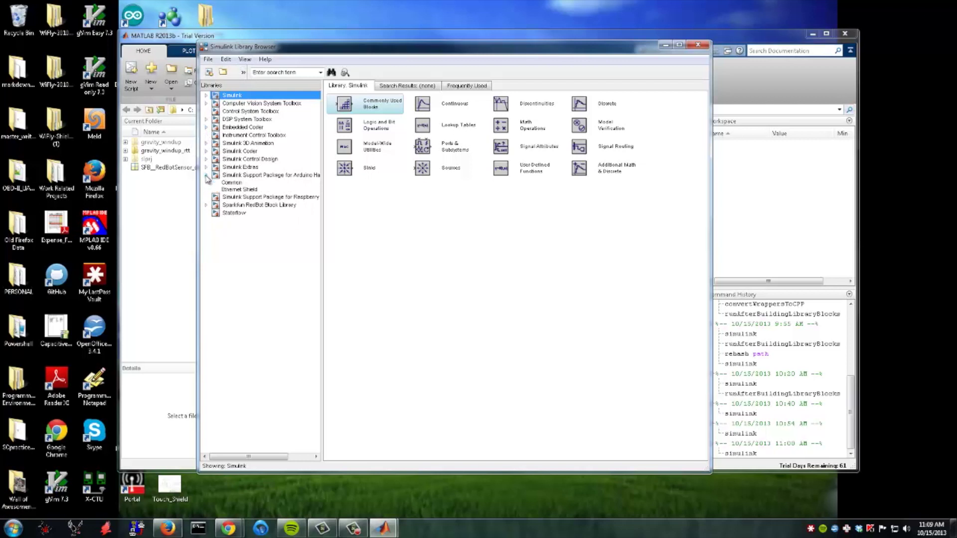
{"action": "left_click", "coordinate": [234, 183]}
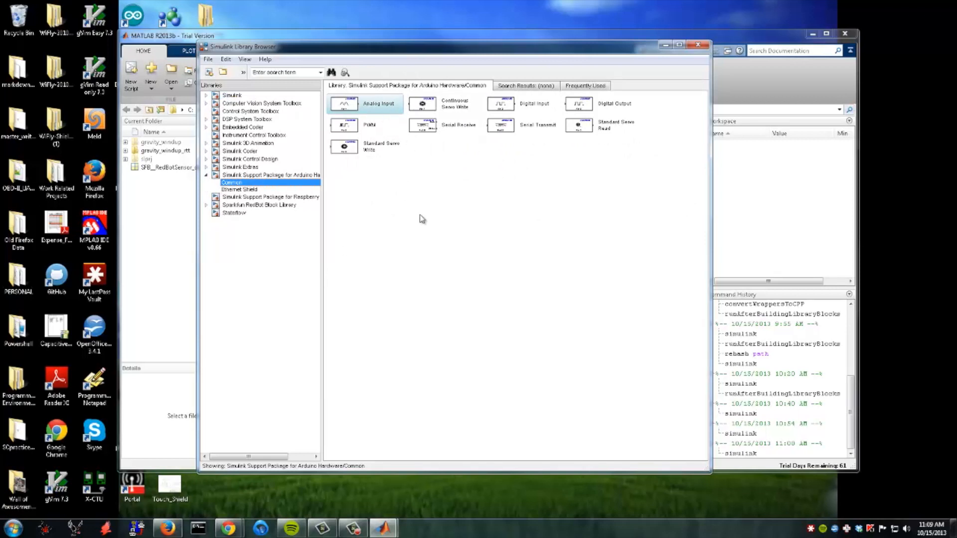
Collapse the Arduino support package and close the Simulink Library Browser.
{"action": "left_click", "coordinate": [207, 176]}
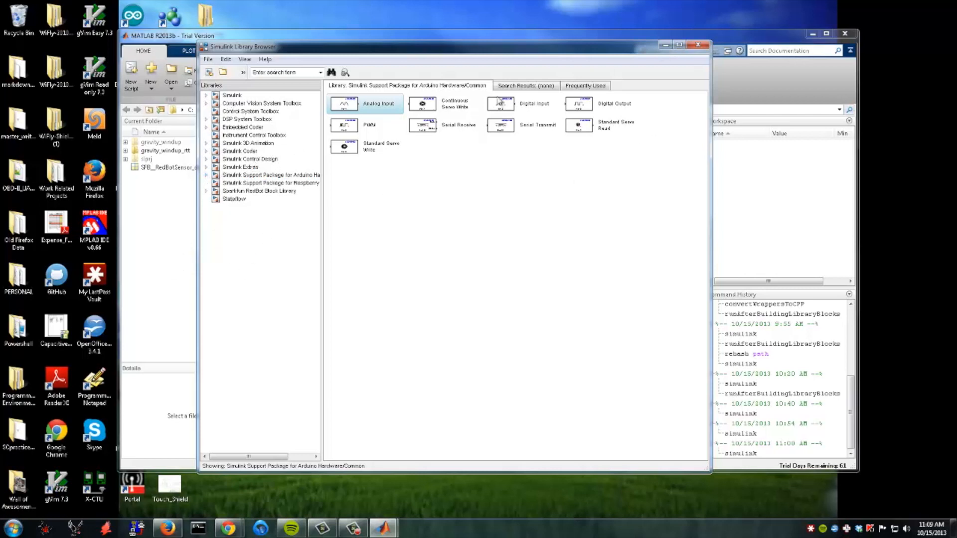
{"action": "left_click", "coordinate": [668, 46]}
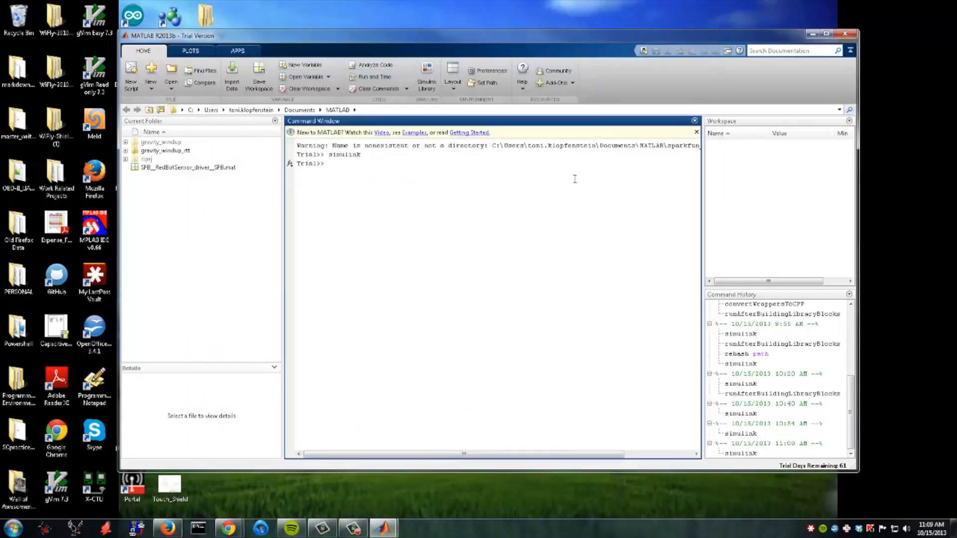
Check in Get Hardware Support Packages that Arduino is already installed, then cancel the installer.
{"action": "left_click", "coordinate": [562, 87]}
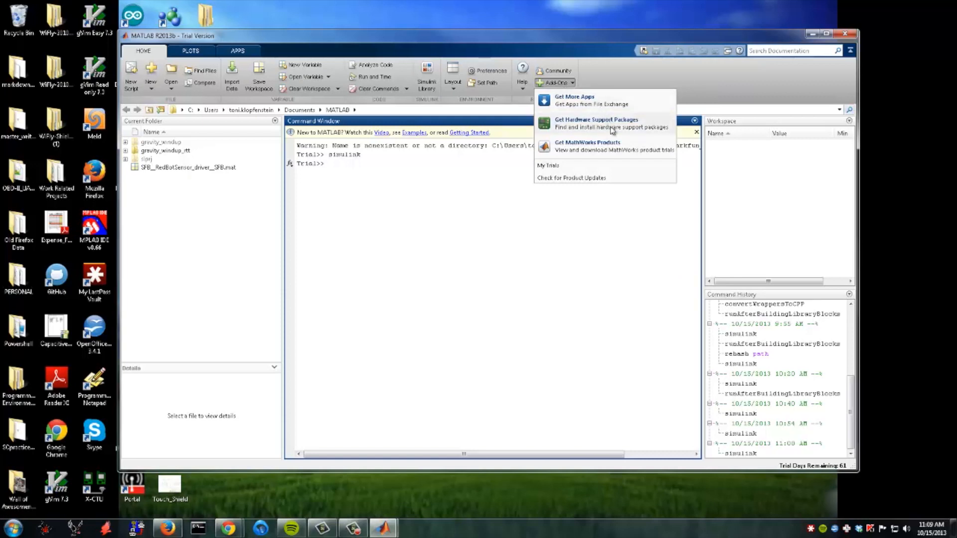
{"action": "left_click", "coordinate": [612, 128]}
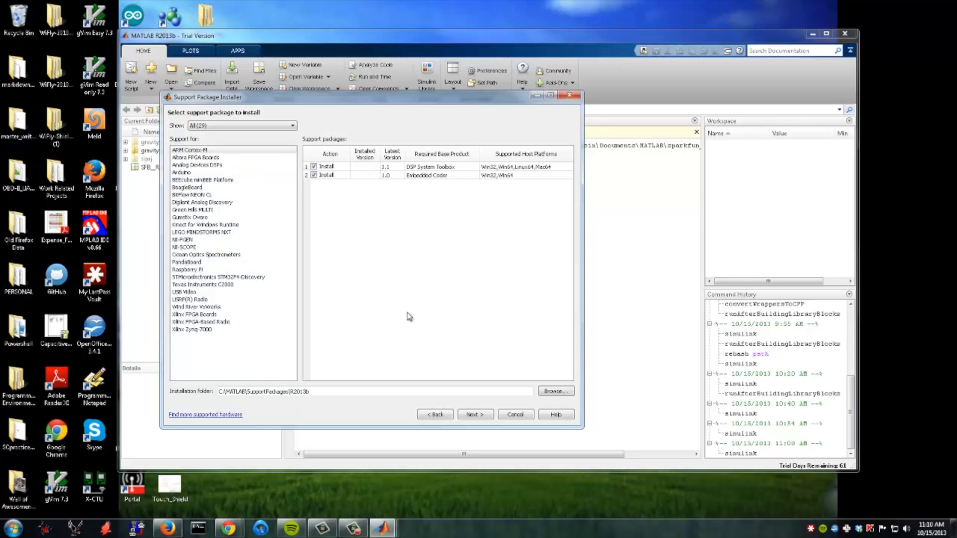
{"action": "left_click", "coordinate": [182, 172]}
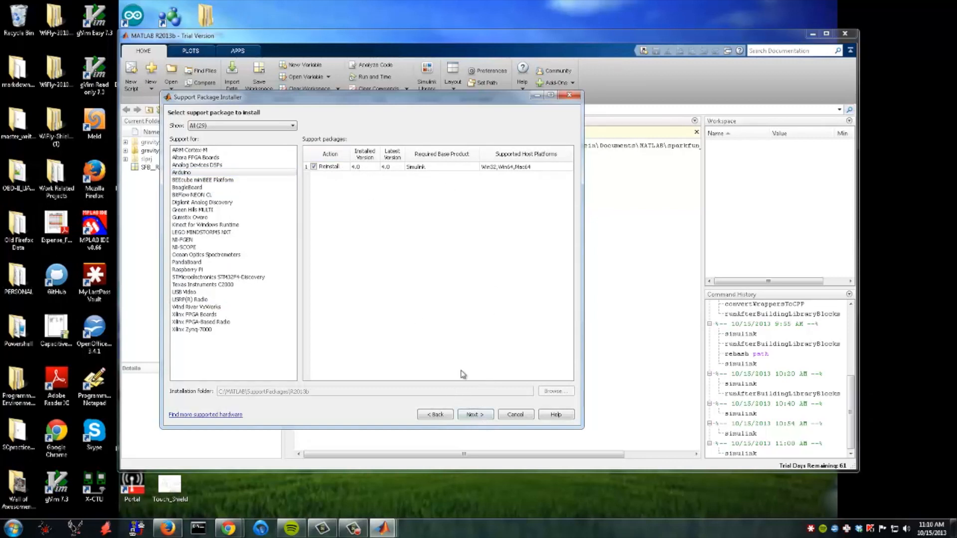
{"action": "left_click", "coordinate": [516, 415]}
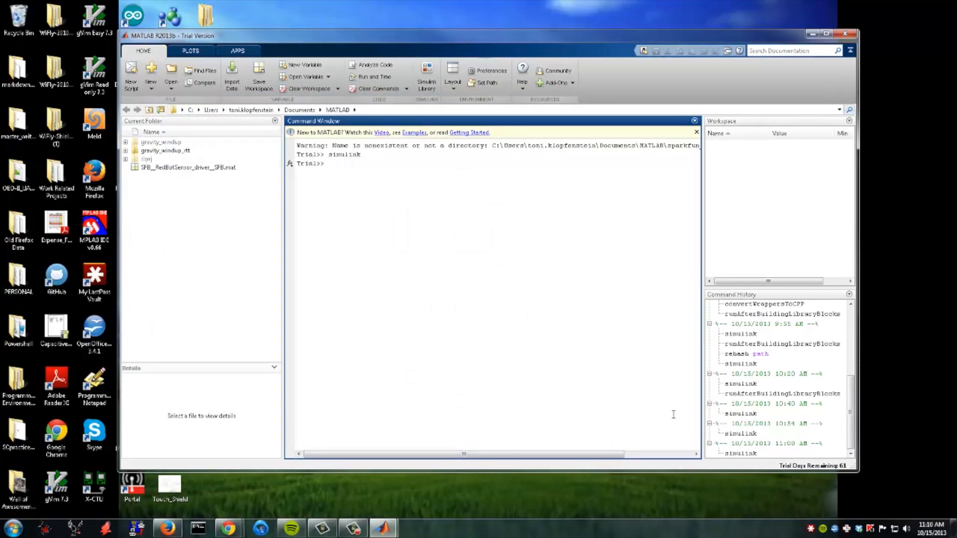
{"action": "left_click", "coordinate": [673, 415]}
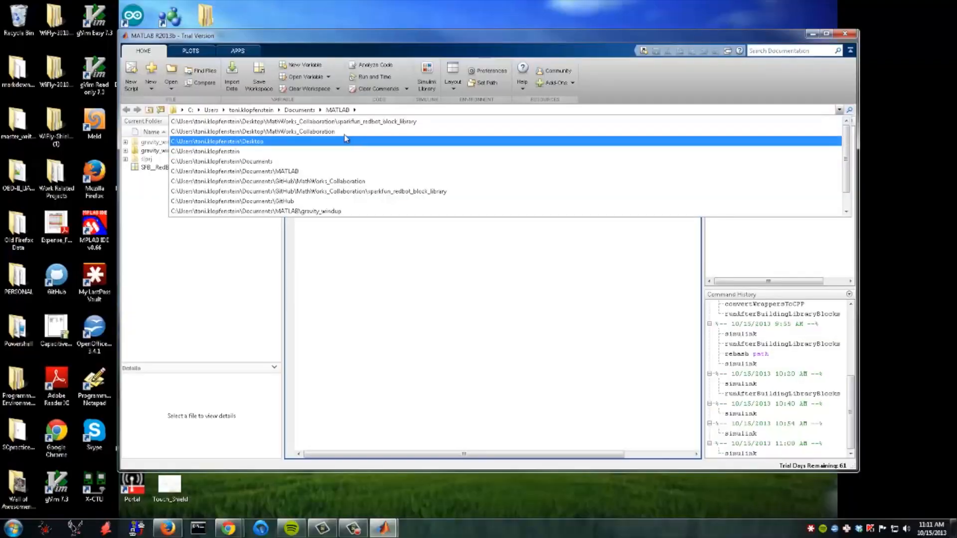
Make Desktop\MathWorks_Collaboration the current folder and look at the RedBot and gravity_windup folders.
{"action": "left_click", "coordinate": [348, 133]}
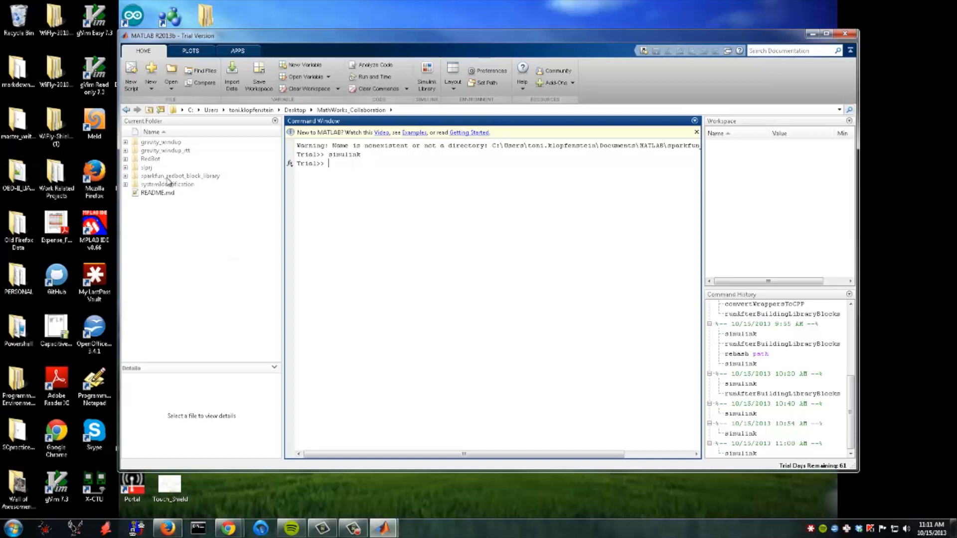
{"action": "left_click", "coordinate": [150, 159]}
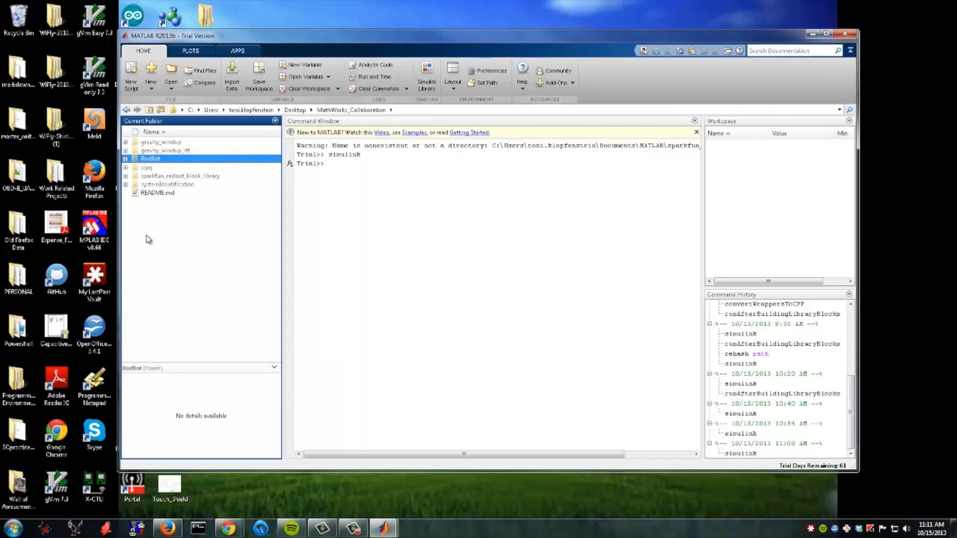
{"action": "left_click", "coordinate": [159, 143]}
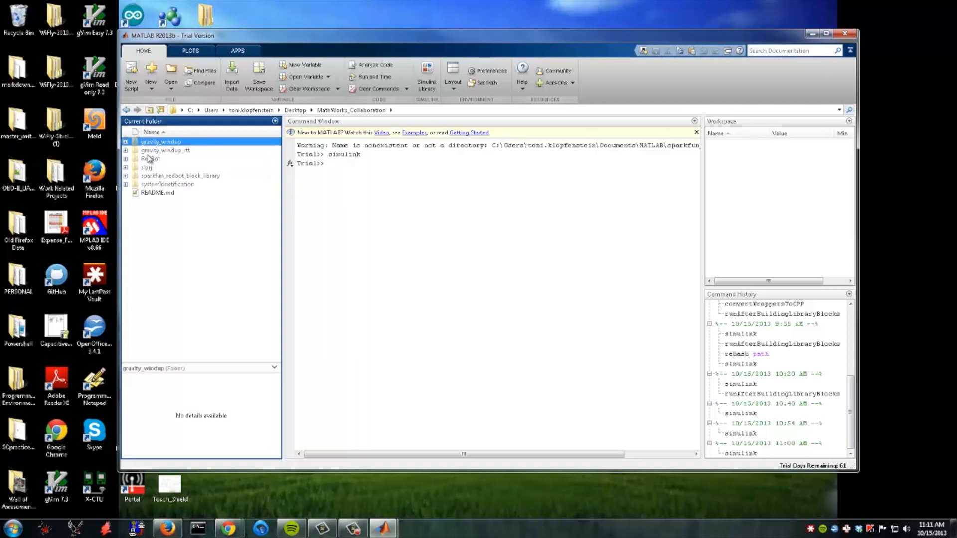
Make sparkfun_redbot_block_library the current folder and open the gravity_windup model.
{"action": "left_click", "coordinate": [128, 177]}
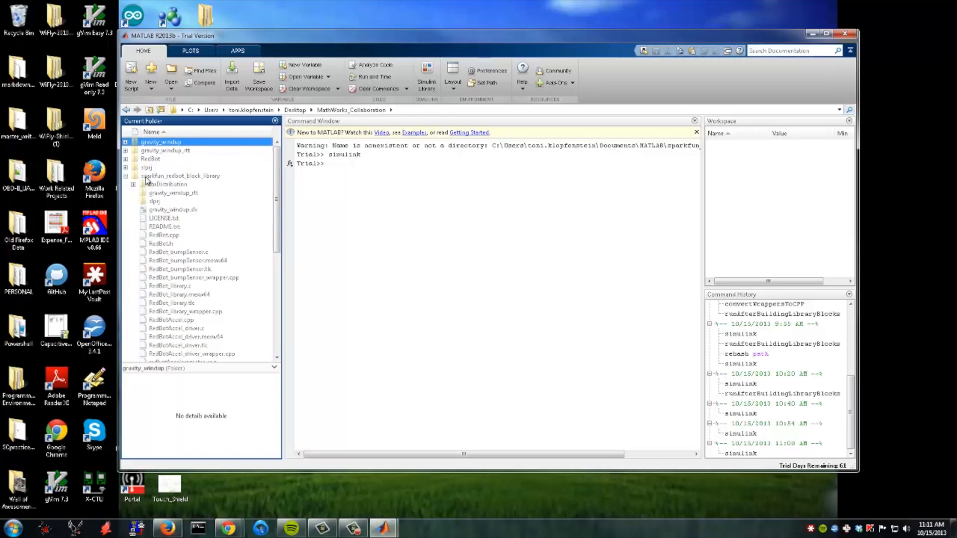
{"action": "double_click", "coordinate": [179, 175]}
{"action": "left_click", "coordinate": [165, 168]}
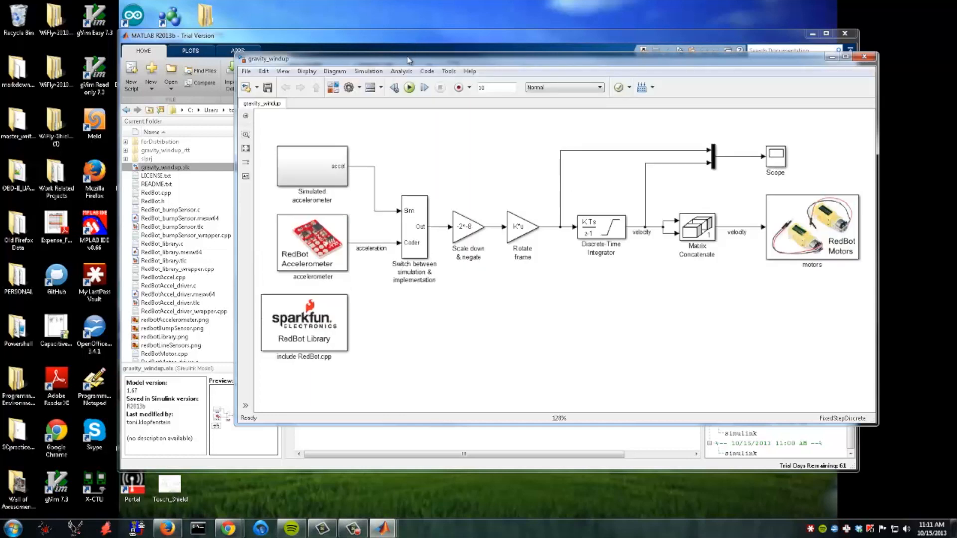
Inspect the gravity_windup diagram and its RedBot Motors block, then minimize the model window.
{"action": "left_click_drag", "start_coordinate": [403, 61], "coordinate": [357, 123]}
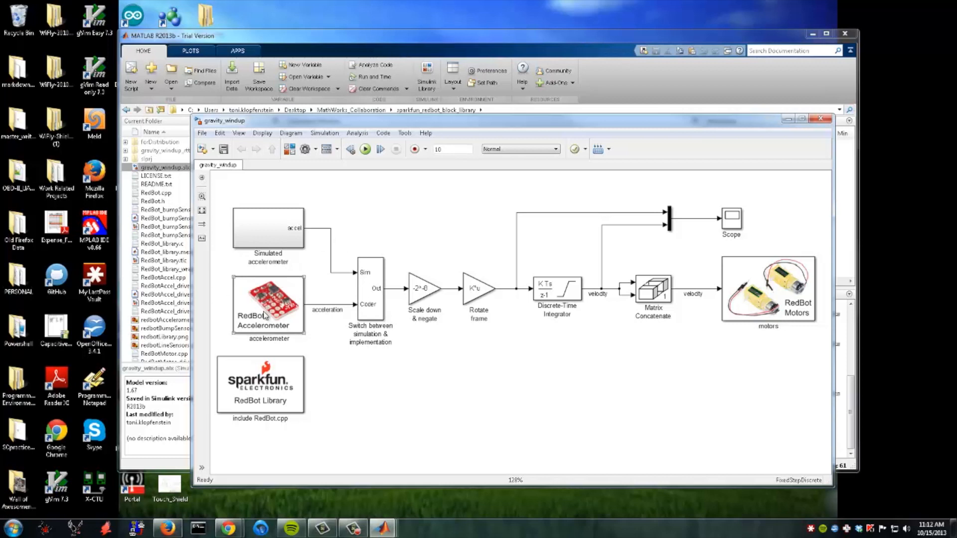
{"action": "left_click", "coordinate": [752, 294]}
{"action": "left_click", "coordinate": [612, 69]}
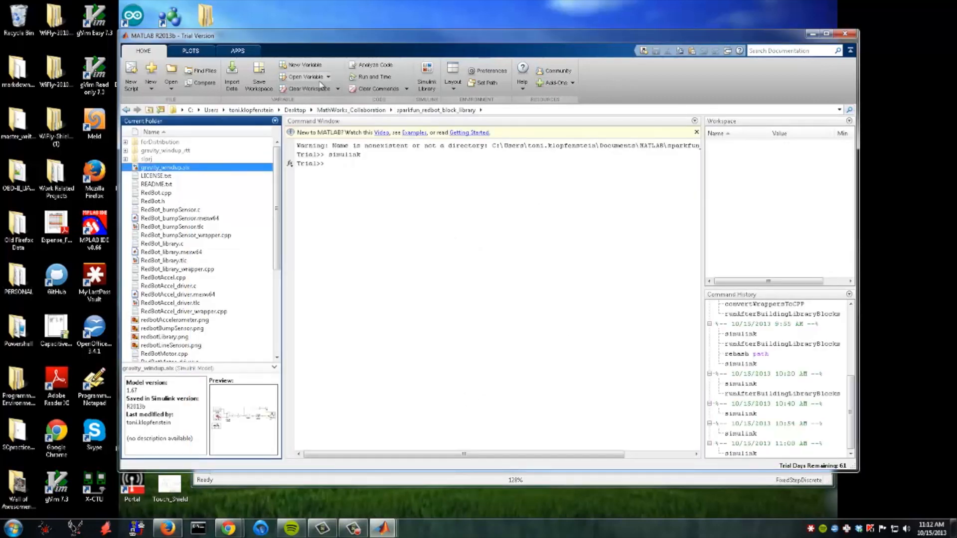
Bring the Simulink Library Browser to the front and move it to the left.
{"action": "left_click", "coordinate": [382, 529]}
{"action": "left_click", "coordinate": [397, 464]}
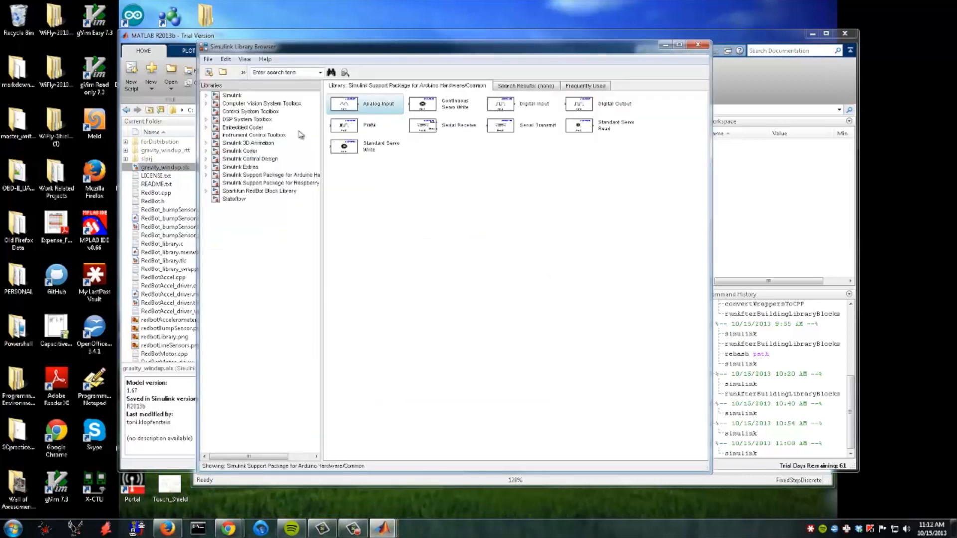
{"action": "left_click_drag", "start_coordinate": [326, 46], "coordinate": [161, 52]}
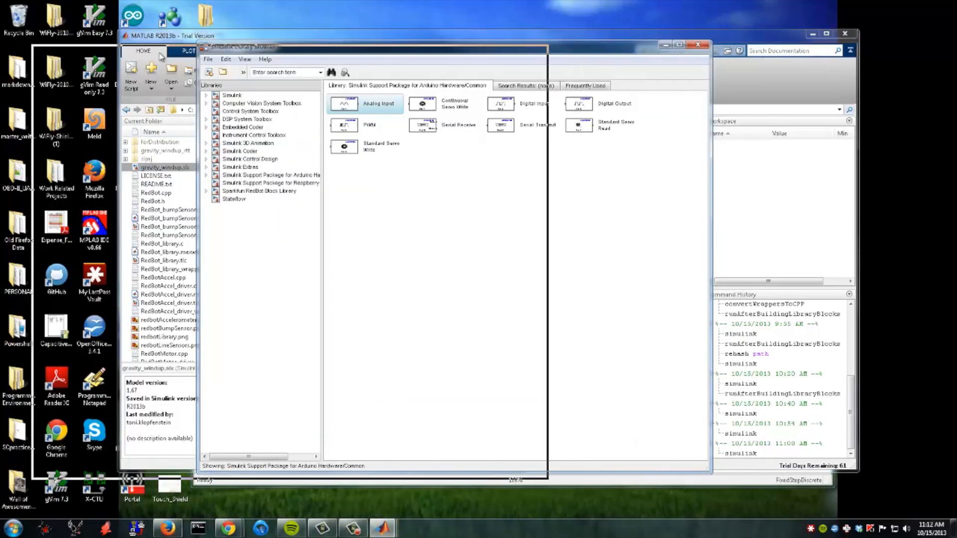
Show the Sparkfun RedBot Block Library's blocks and select lineSensorArray.
{"action": "left_click", "coordinate": [44, 196]}
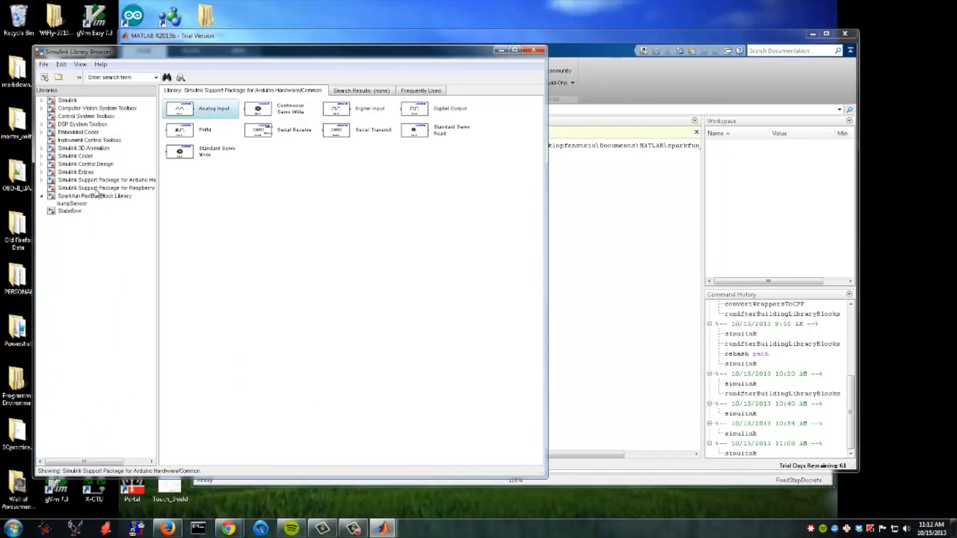
{"action": "left_click", "coordinate": [95, 197]}
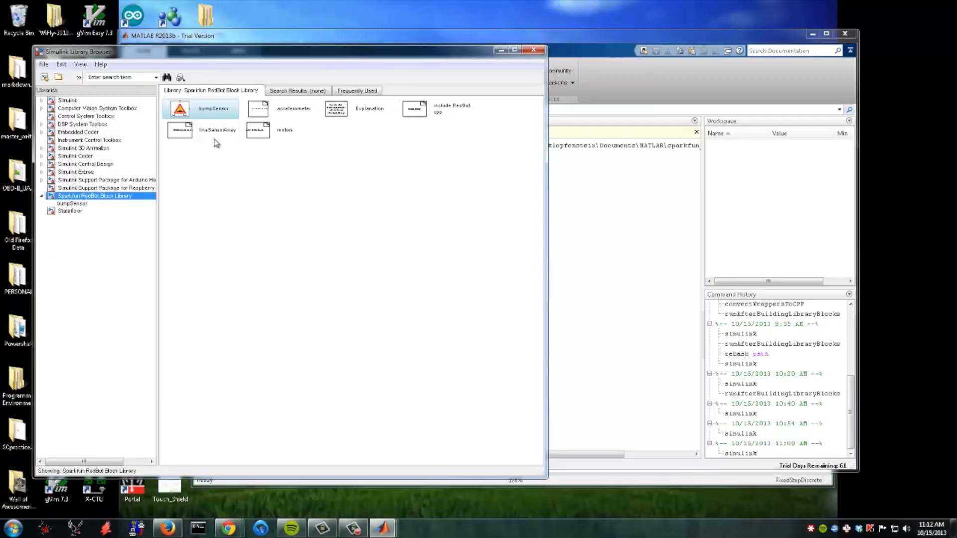
{"action": "left_click", "coordinate": [203, 133]}
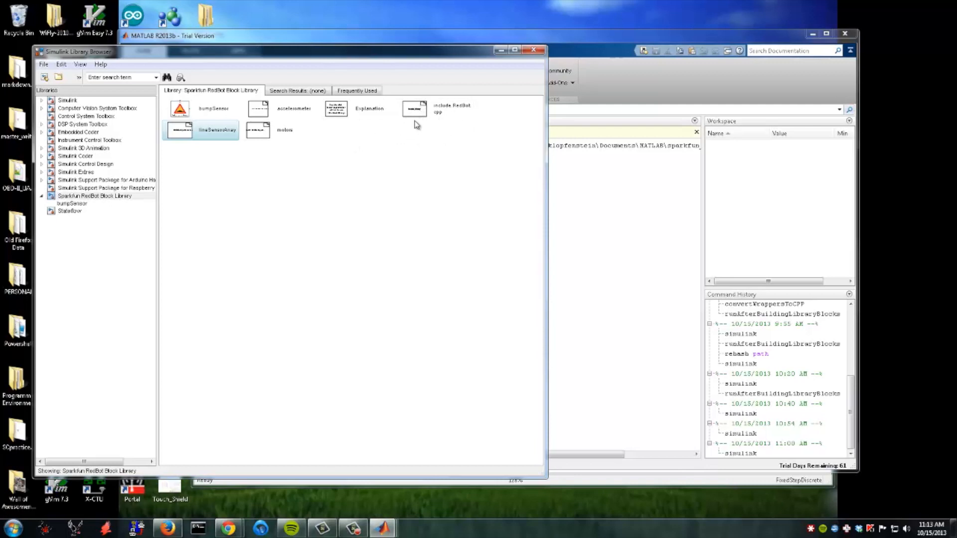
Bring the gravity_windup window forward and enlarge it to show the whole diagram.
{"action": "left_click_drag", "start_coordinate": [321, 124], "coordinate": [319, 58]}
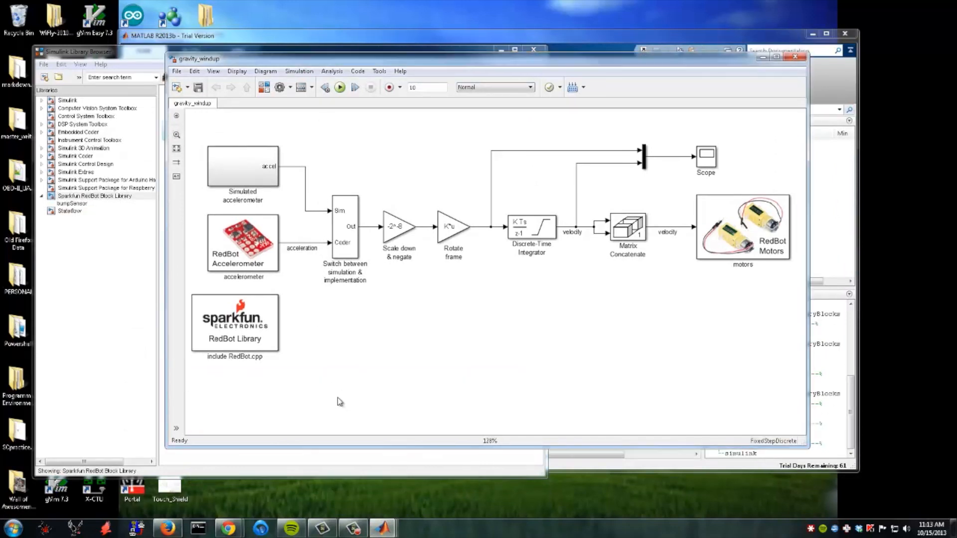
{"action": "left_click_drag", "start_coordinate": [341, 449], "coordinate": [341, 482]}
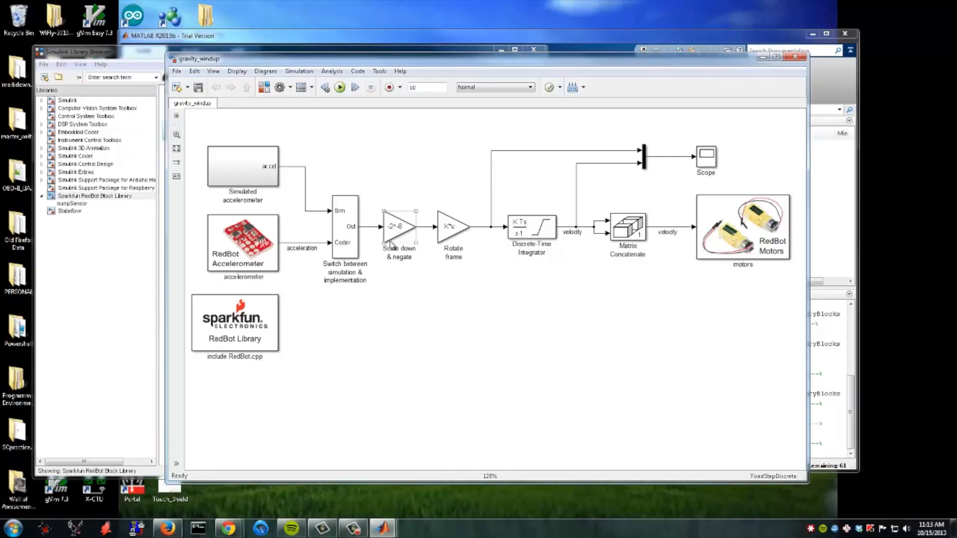
{"action": "scroll", "coordinate": [392, 242], "scroll_direction": "up", "scroll_amount": 1}
{"action": "scroll", "coordinate": [414, 245], "scroll_direction": "up", "scroll_amount": 1}
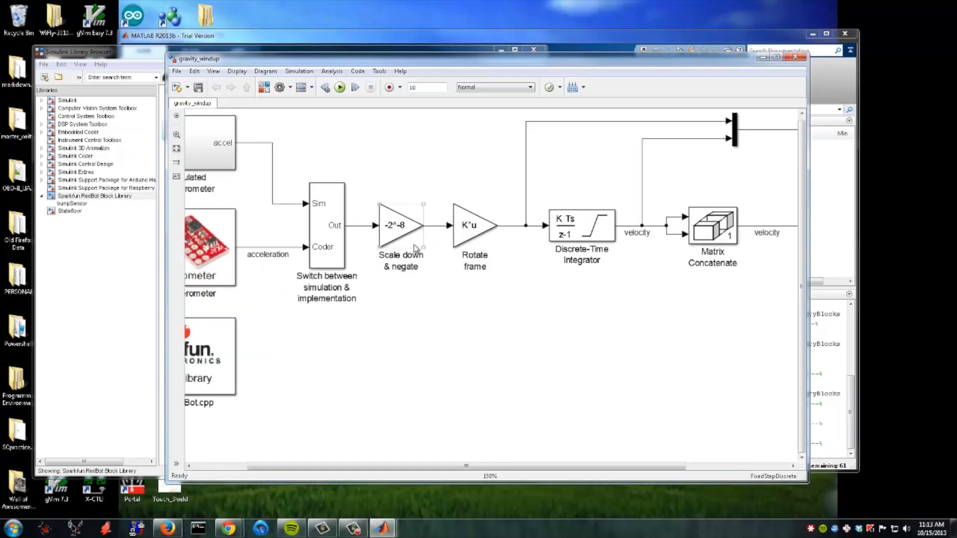
{"action": "scroll", "coordinate": [419, 251], "scroll_direction": "up", "scroll_amount": 1}
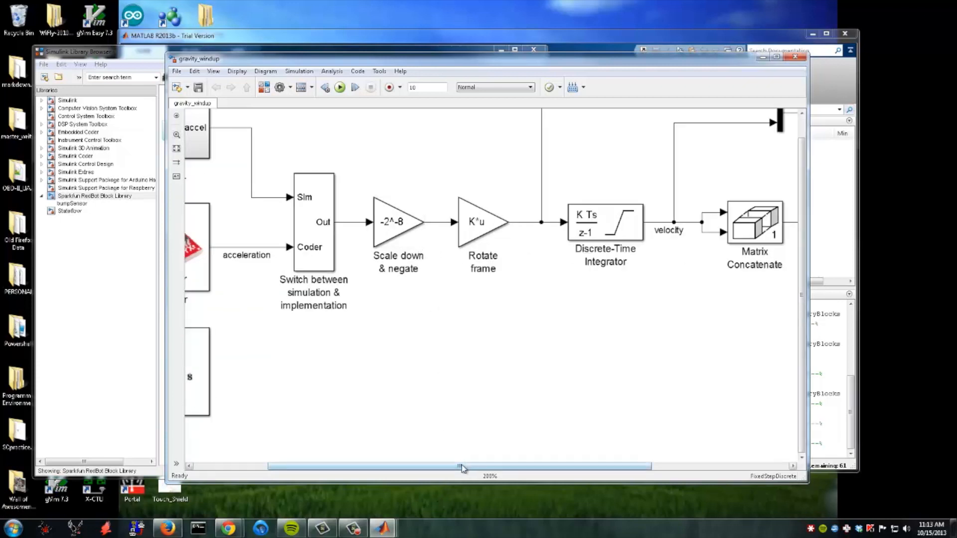
{"action": "left_click_drag", "start_coordinate": [466, 466], "coordinate": [499, 476]}
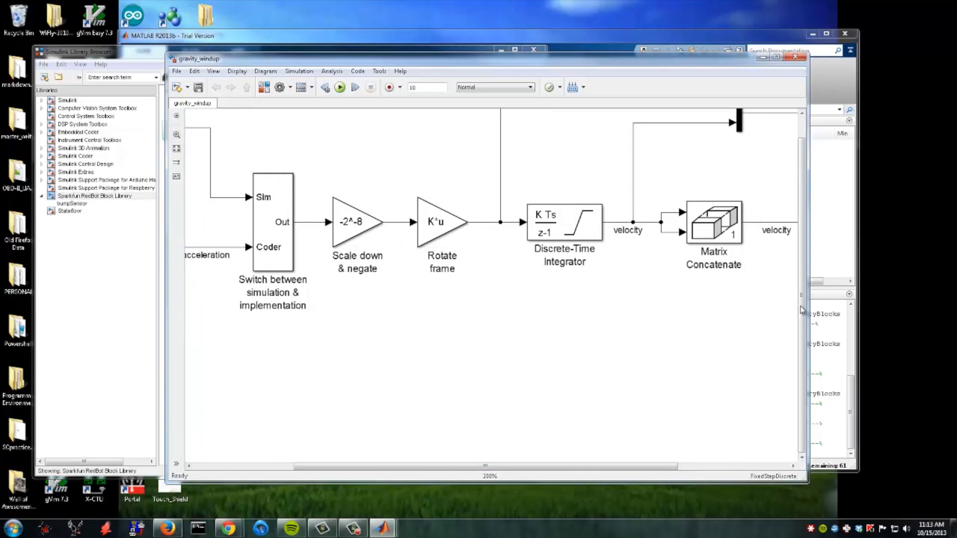
{"action": "scroll", "coordinate": [801, 284], "scroll_direction": "up", "scroll_amount": 1}
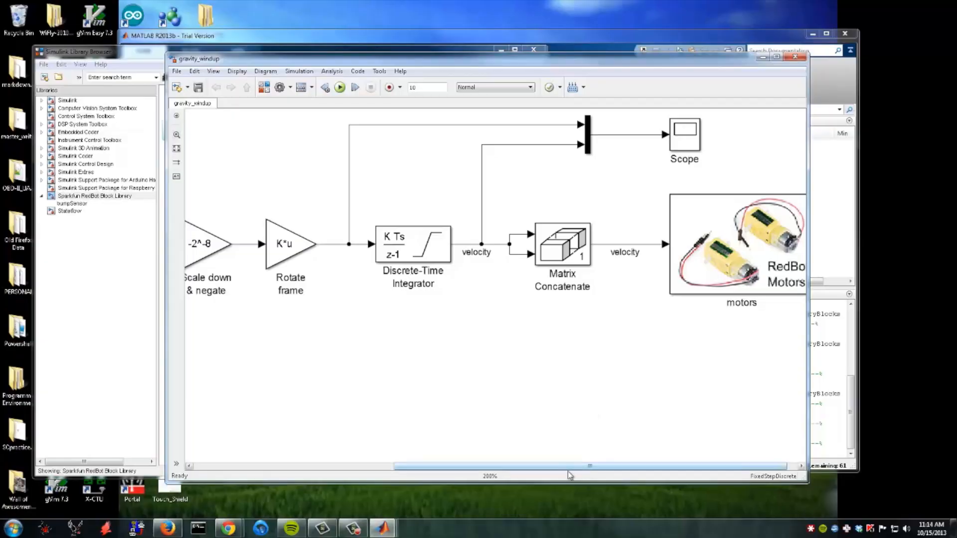
{"action": "left_click_drag", "start_coordinate": [593, 468], "coordinate": [600, 467]}
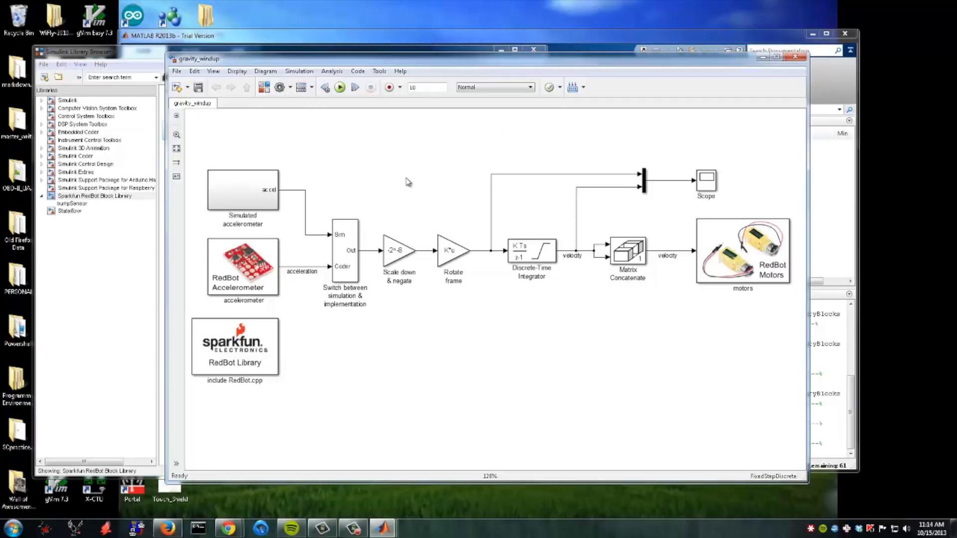
Set Run on Target Hardware options to Arduino Uno and confirm with OK.
{"action": "left_click", "coordinate": [379, 73]}
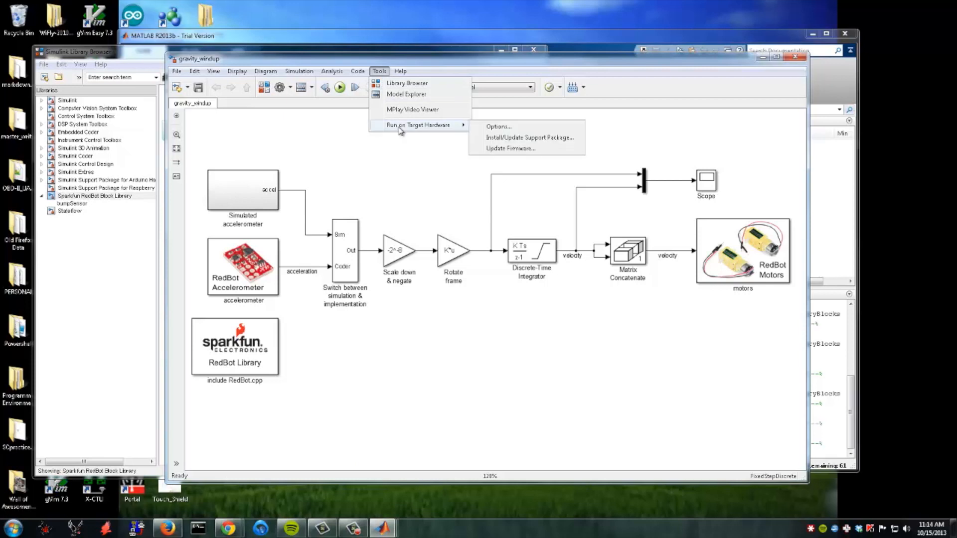
{"action": "left_click", "coordinate": [497, 126]}
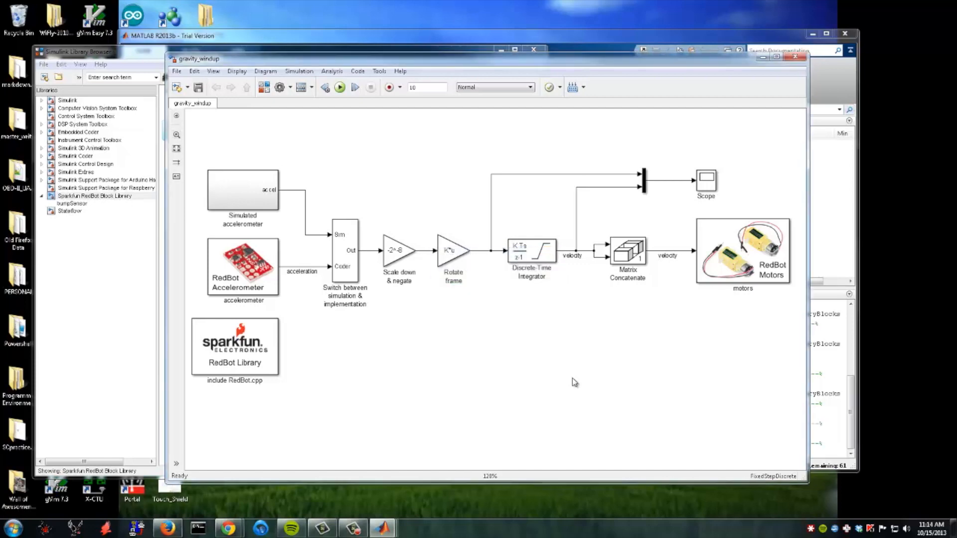
{"action": "left_click", "coordinate": [339, 25]}
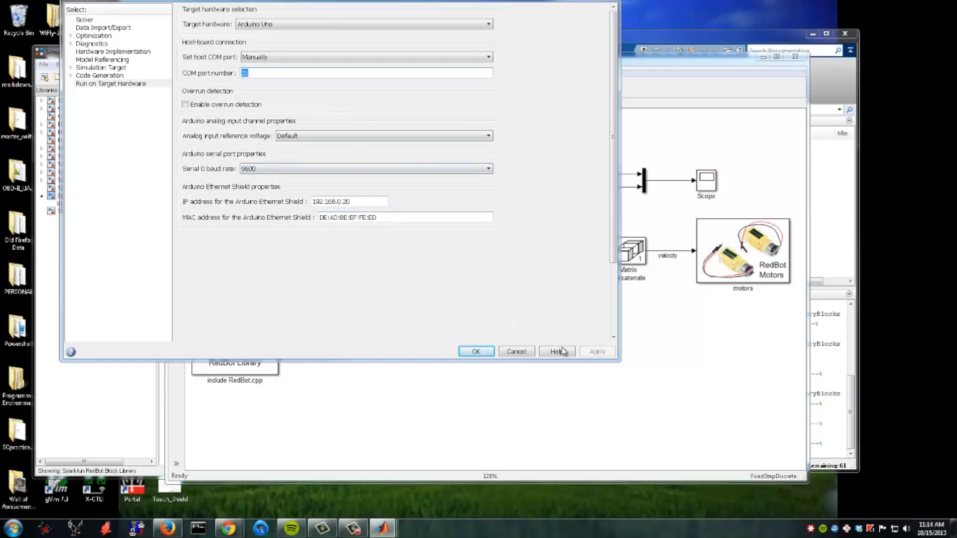
{"action": "left_click", "coordinate": [477, 353]}
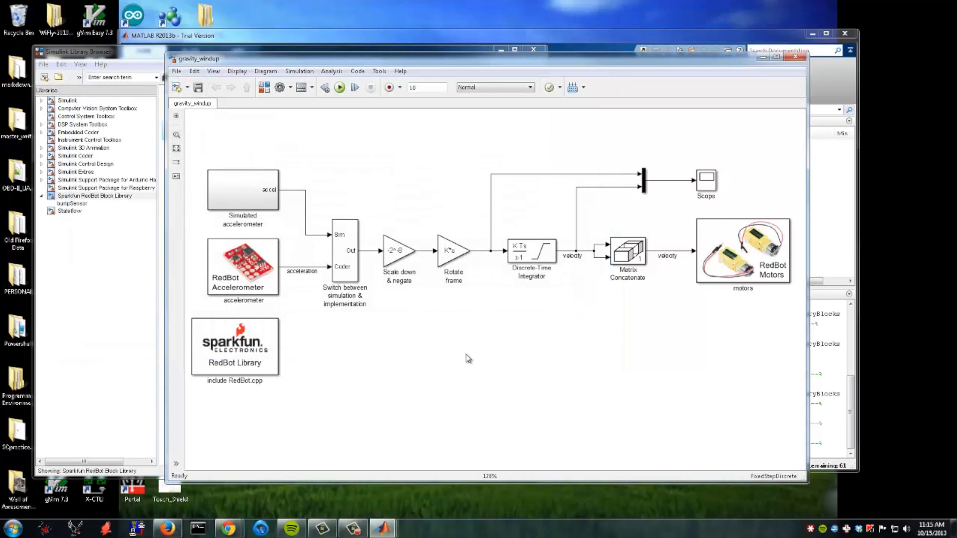